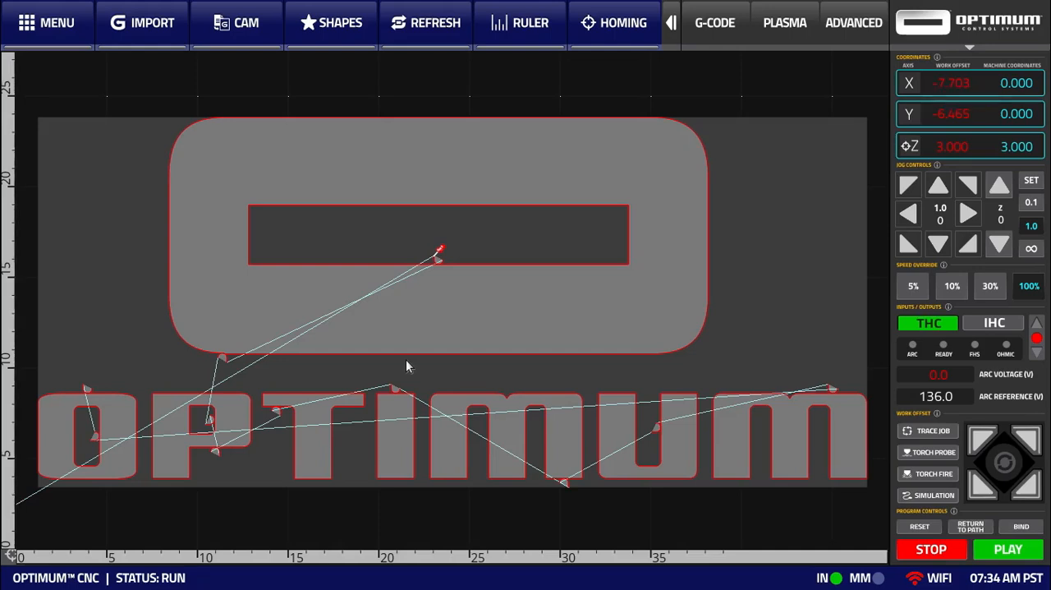
# Open the plasma cutchart and set the process to Highest Production
pyautogui.click(785, 23)
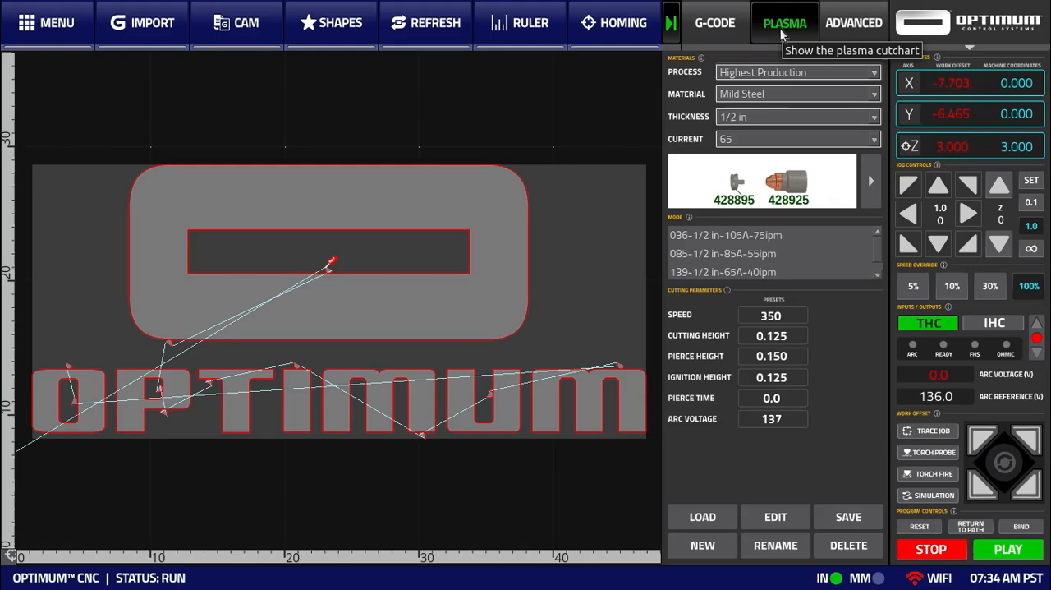
pyautogui.click(669, 25)
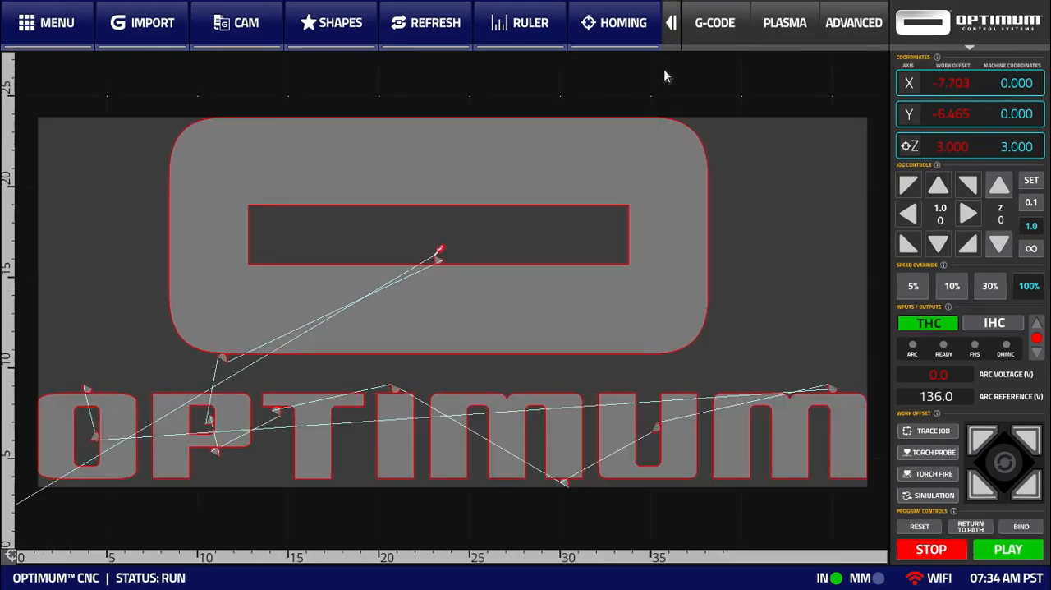
pyautogui.click(780, 32)
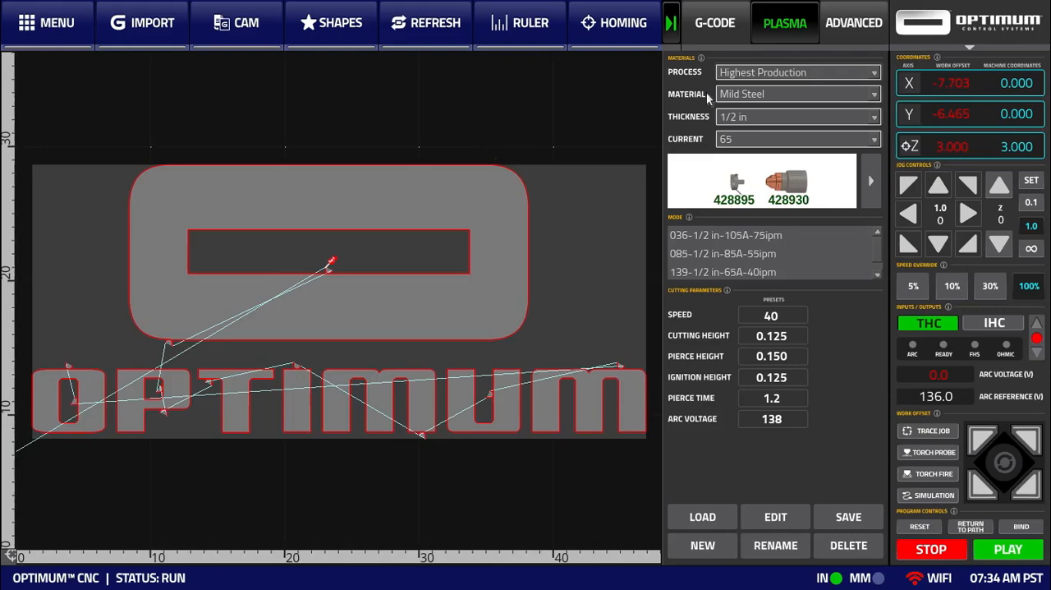
pyautogui.click(781, 73)
pyautogui.click(772, 18)
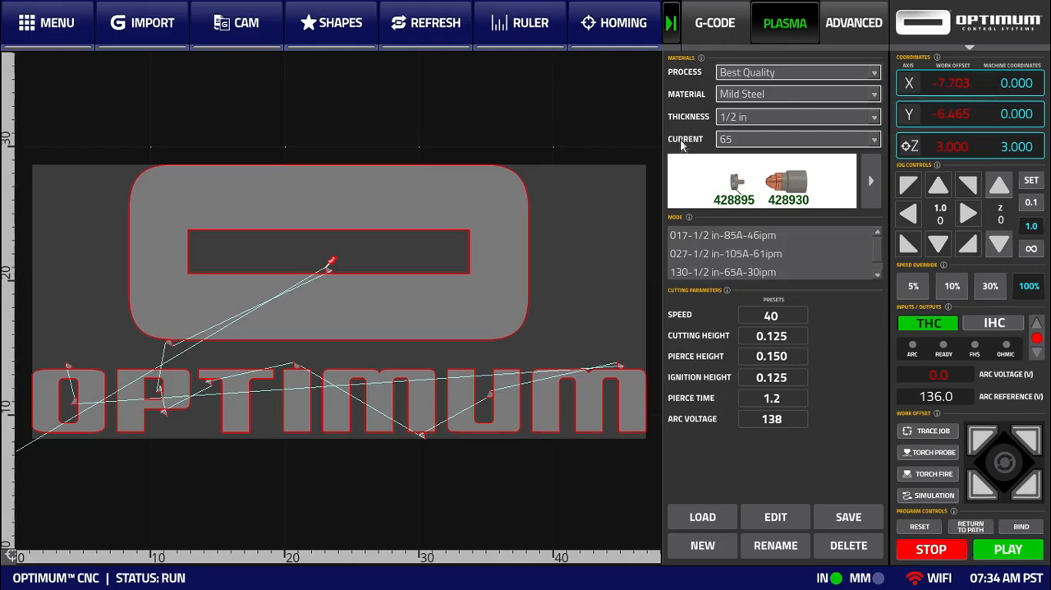
pyautogui.click(729, 75)
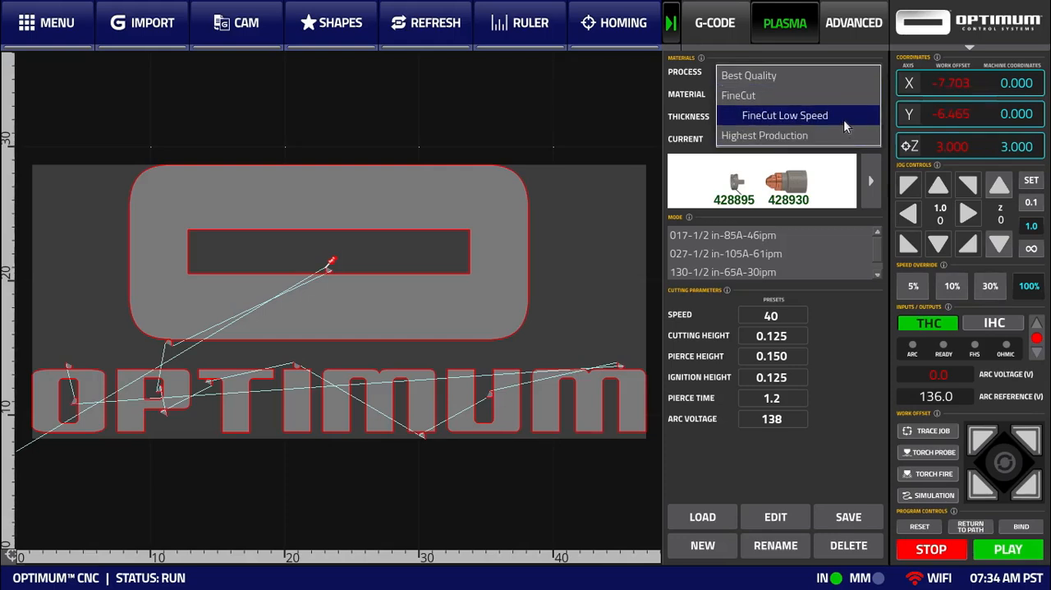
pyautogui.click(752, 136)
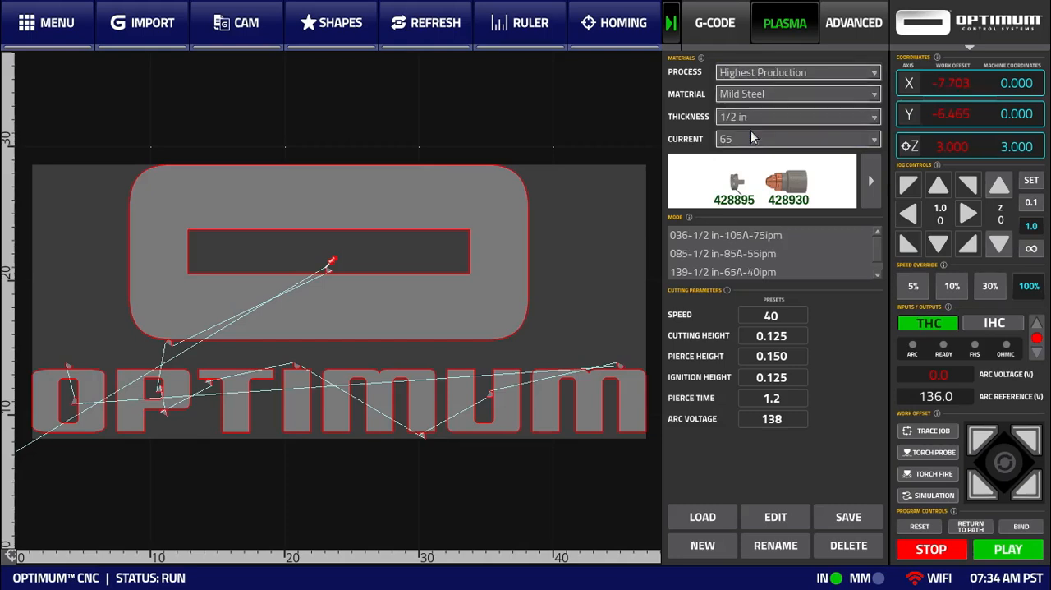
# Filter the cutchart to Mild Steel material, 1/2 in thickness and a current of 85
pyautogui.click(749, 95)
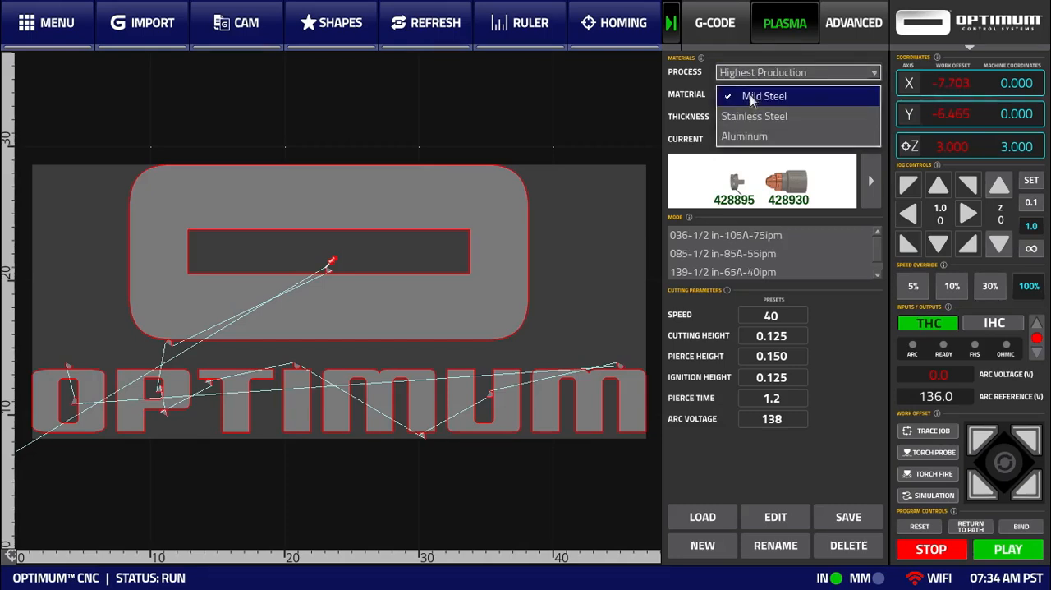
pyautogui.click(809, 98)
pyautogui.click(794, 117)
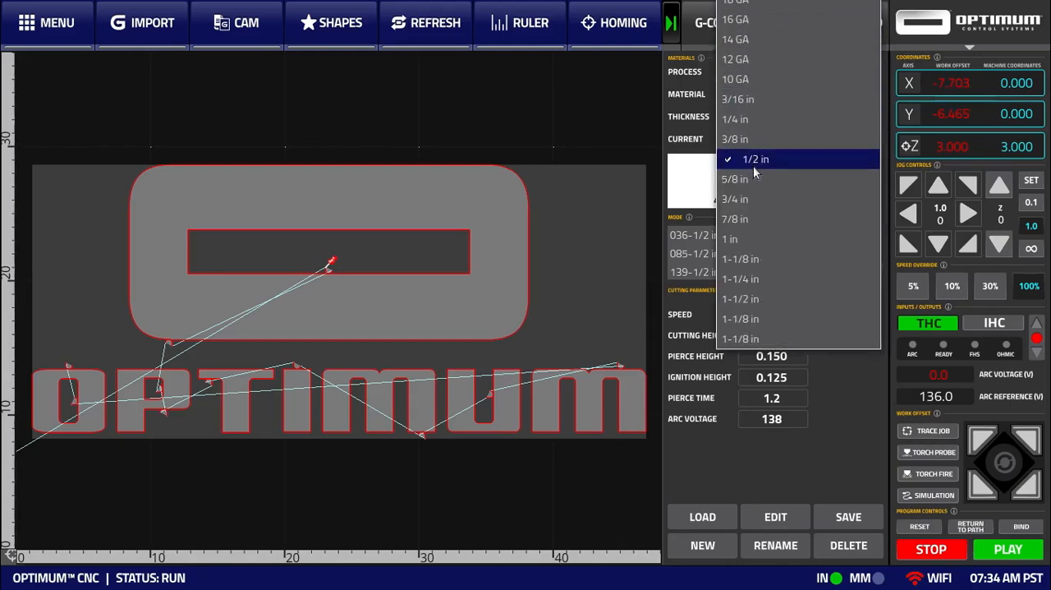
pyautogui.click(778, 161)
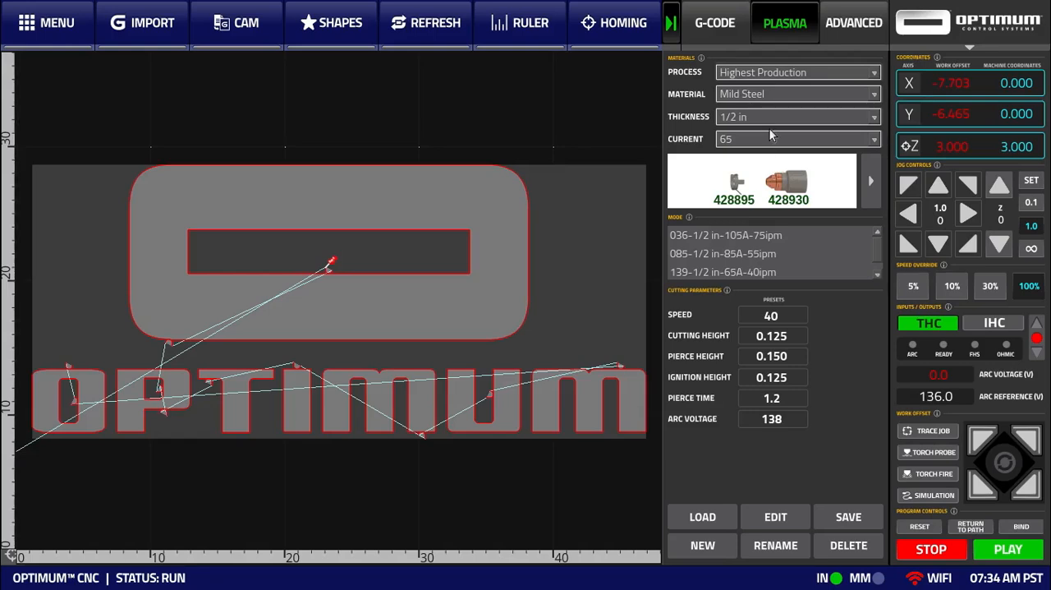
pyautogui.click(772, 141)
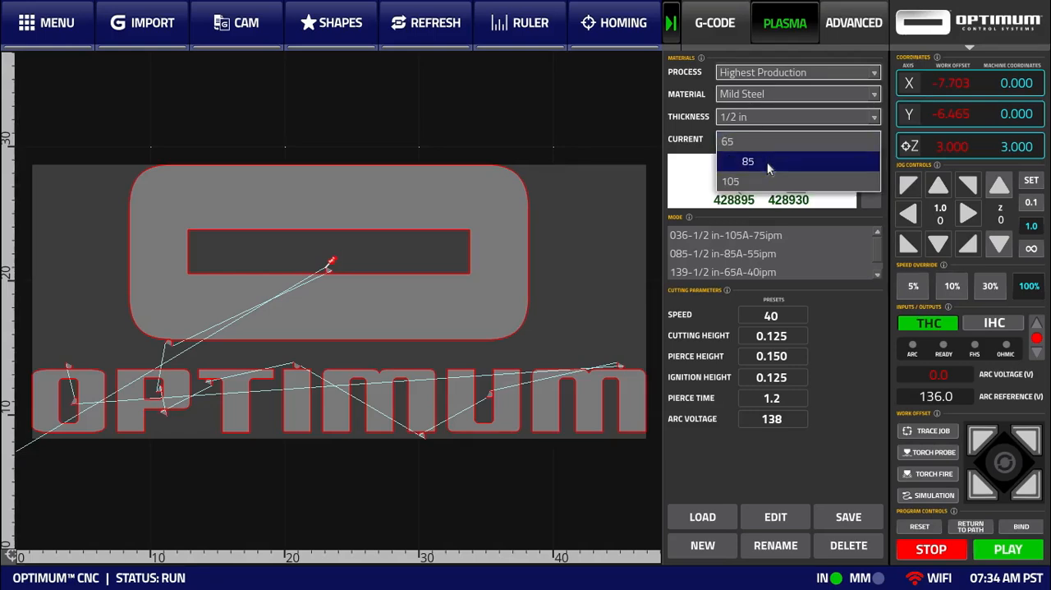
pyautogui.click(767, 162)
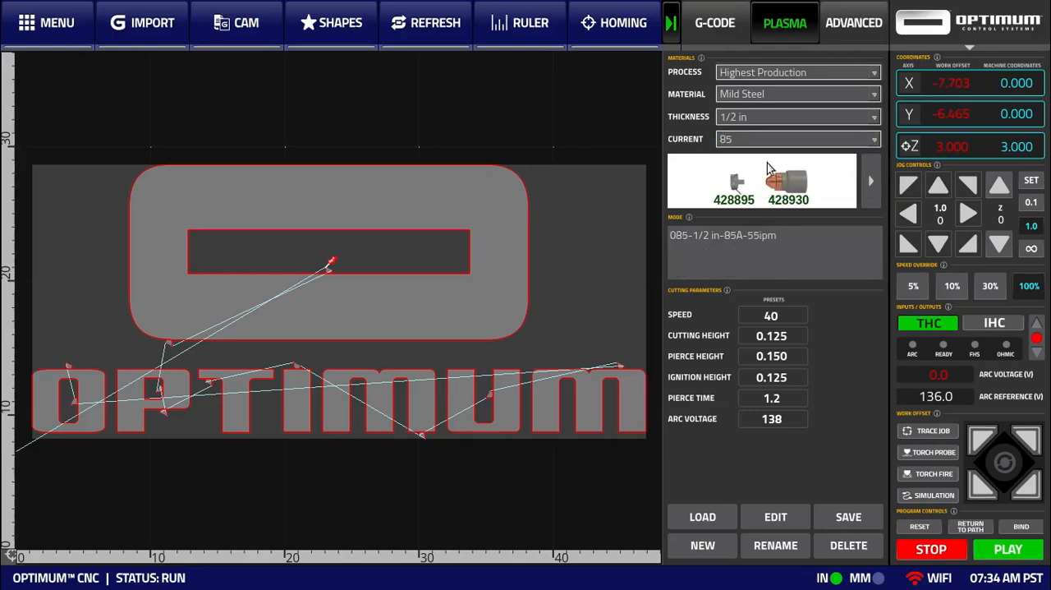
# Load the cutchart data of the 085-1/2 in-85A-55ipm mode
pyautogui.click(697, 238)
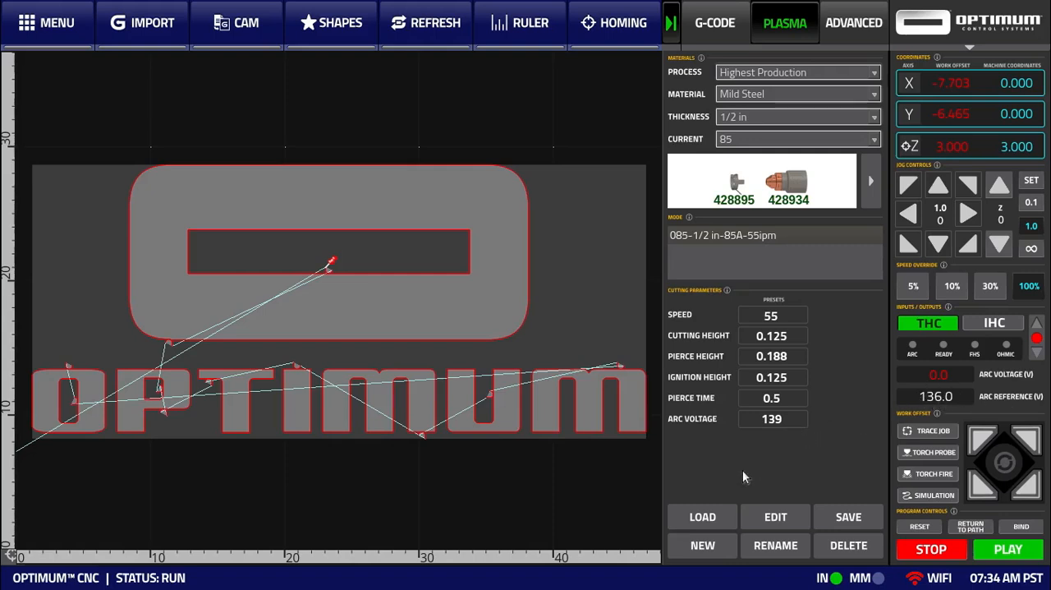
pyautogui.click(721, 515)
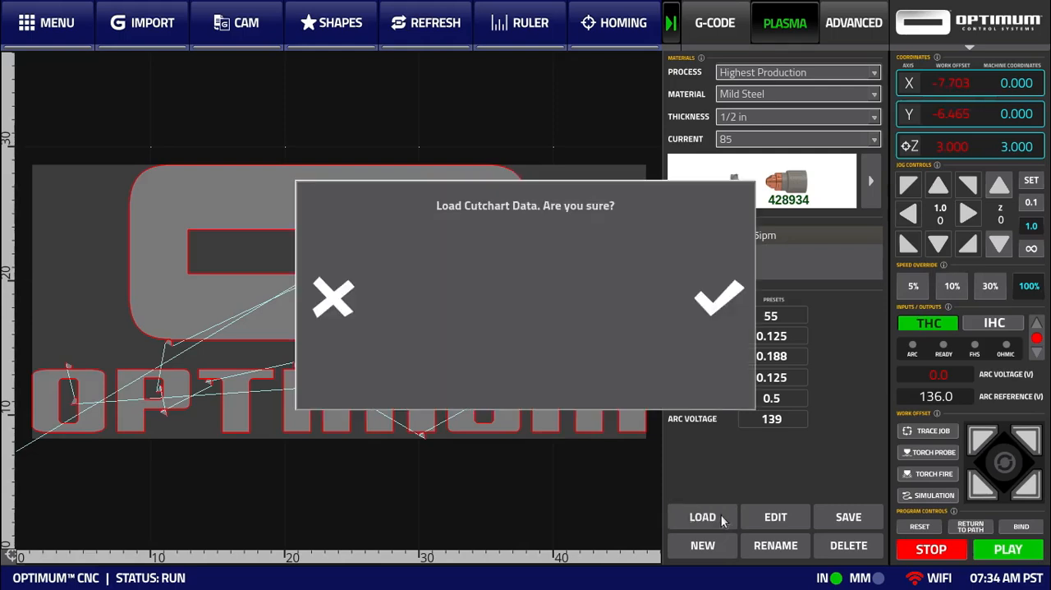
pyautogui.click(722, 301)
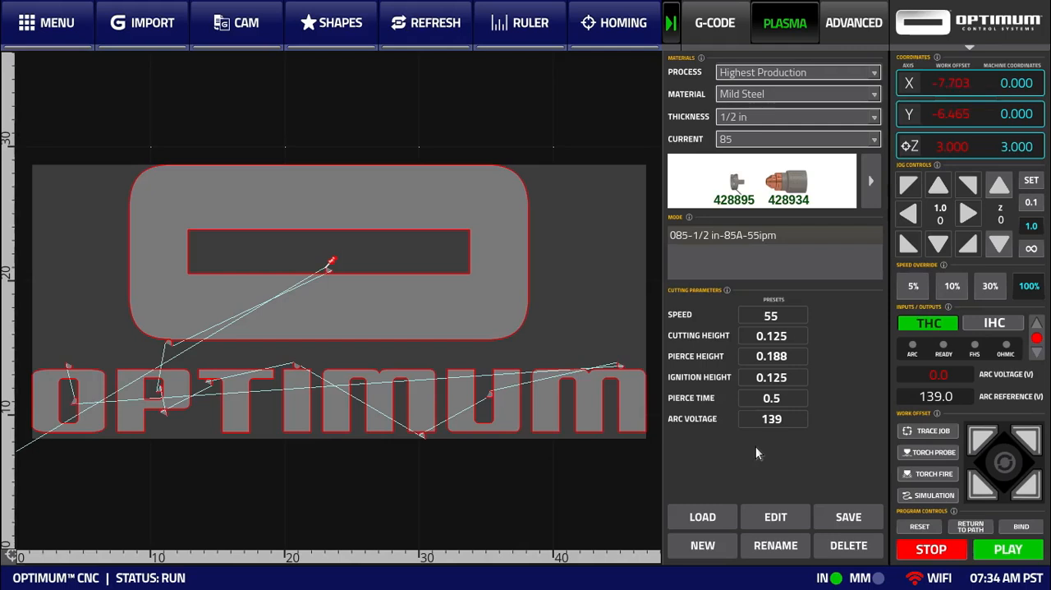
# Change the current to 65 and load the cutchart data of the 139-1/2 in-65A-40ipm mode
pyautogui.click(732, 139)
pyautogui.click(736, 131)
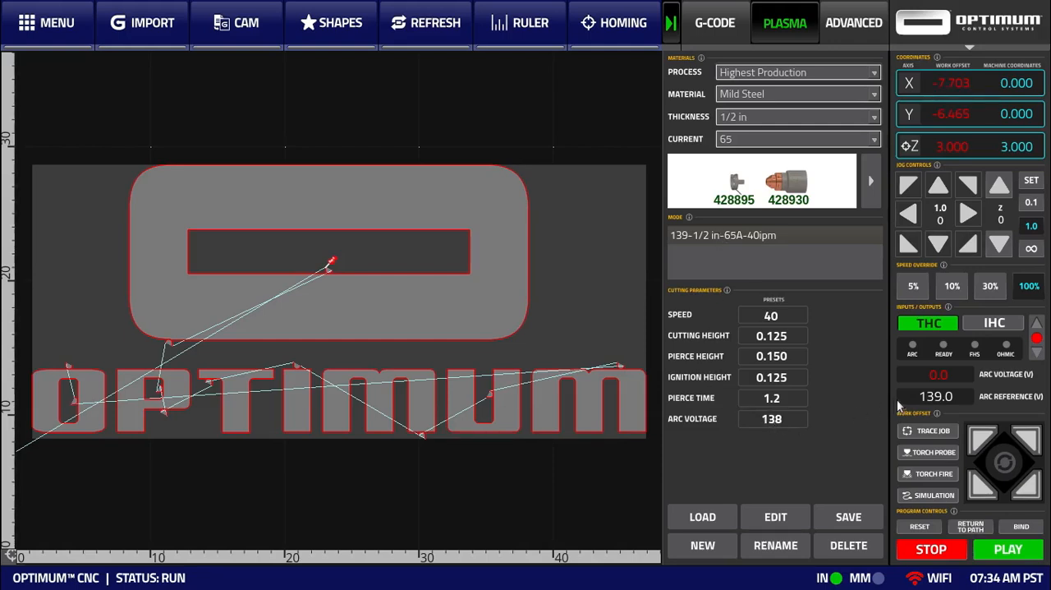
pyautogui.click(711, 523)
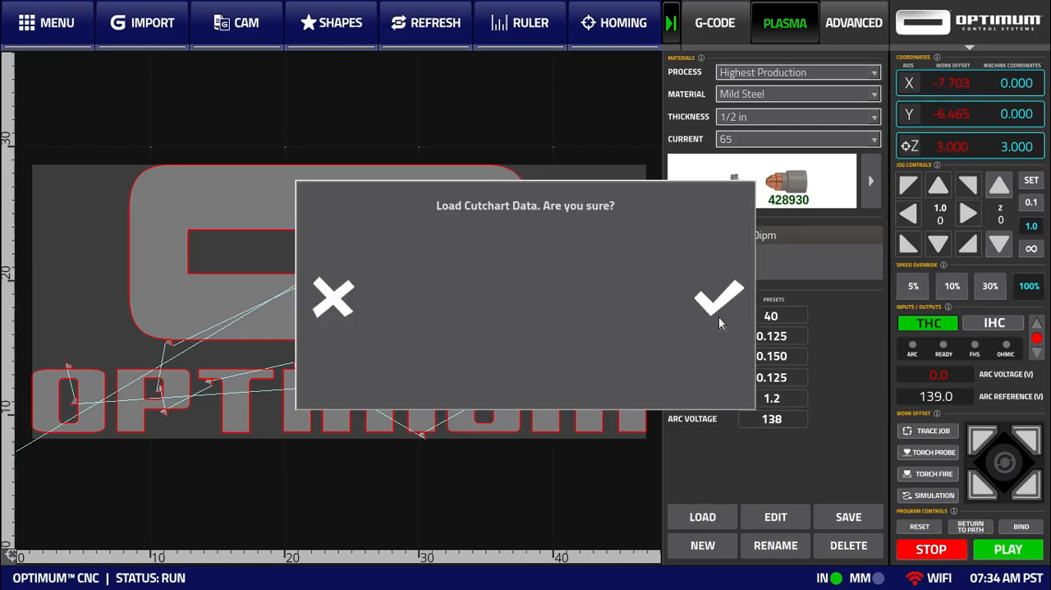
pyautogui.click(718, 310)
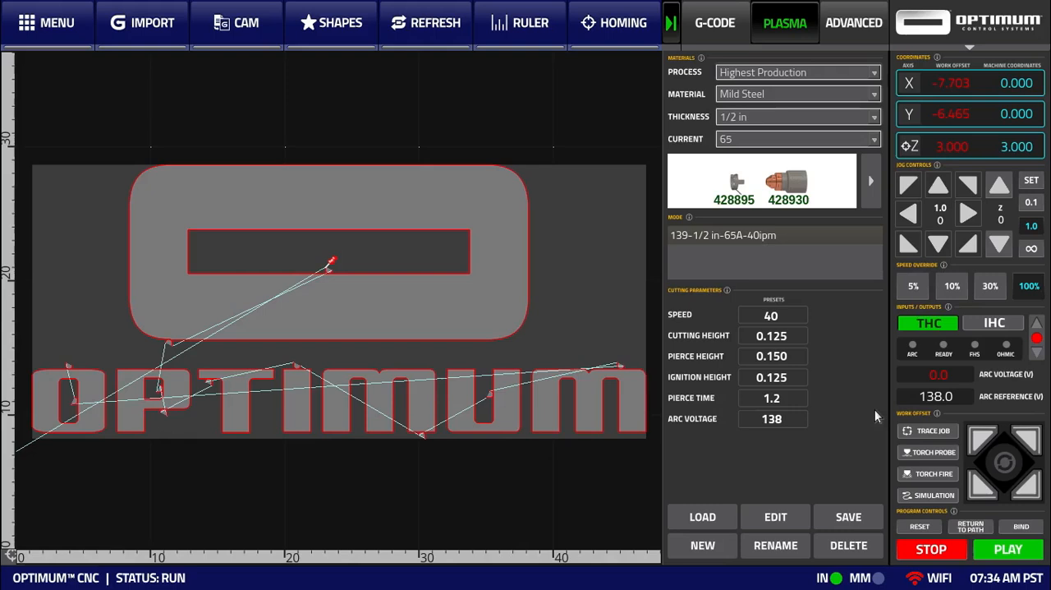
# Edit the 65 A mode's new settings to speed 42 and arc voltage 136, and save them as a custom cutchart entry
pyautogui.click(765, 521)
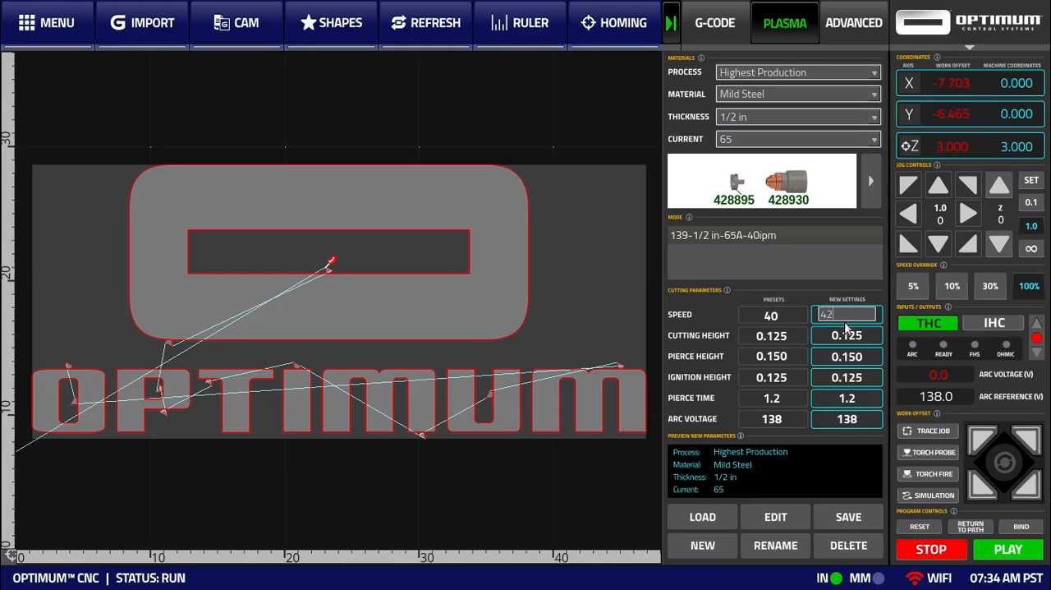
pyautogui.press('Return')
pyautogui.click(844, 416)
pyautogui.write('136')
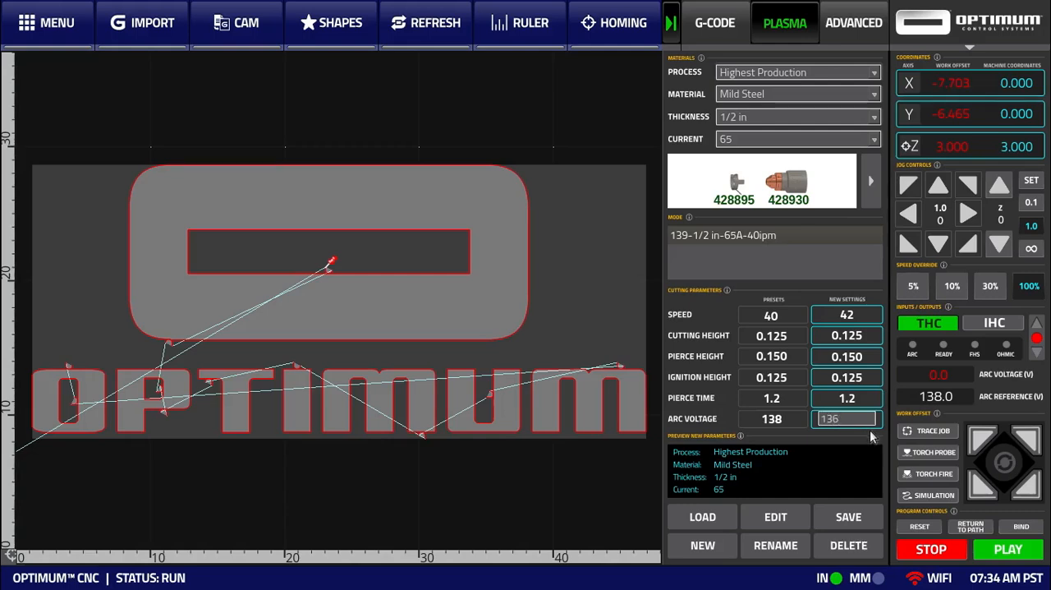
pyautogui.press('Return')
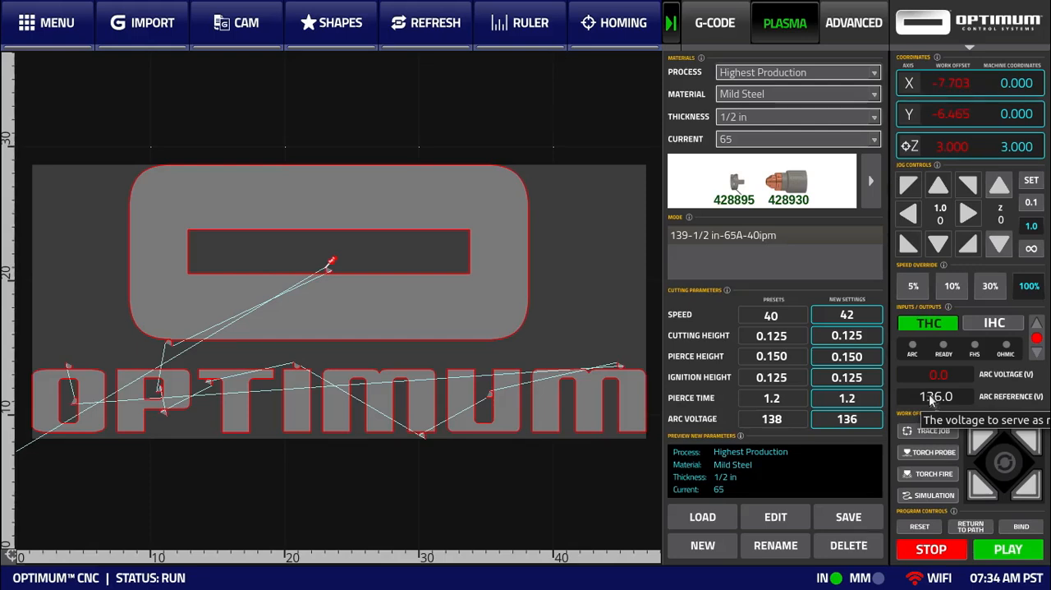
pyautogui.click(836, 518)
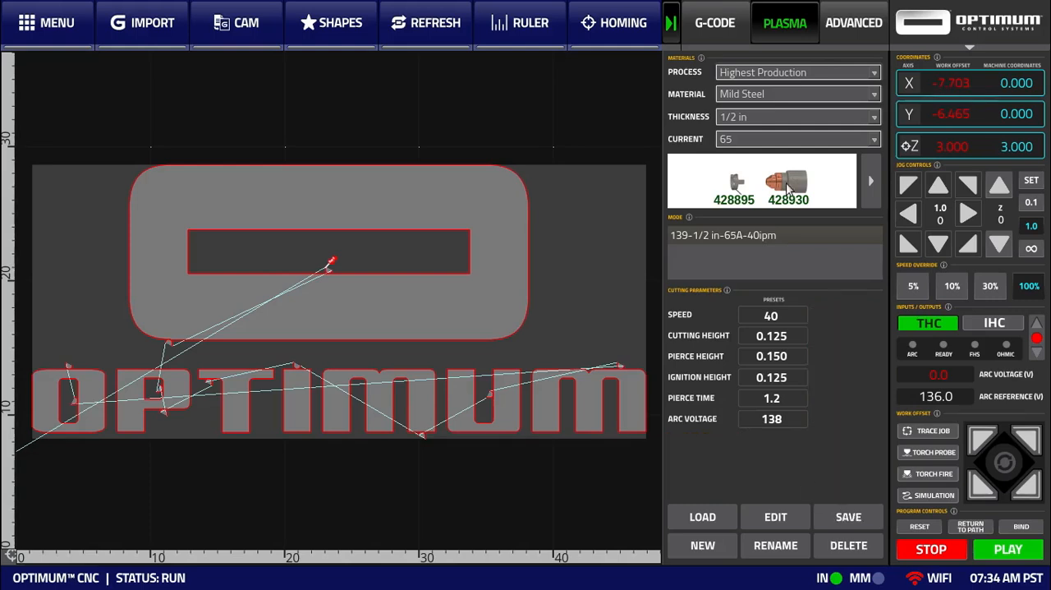
# Switch the cutchart filters to Stainless Steel material and the FineCut process
pyautogui.click(766, 143)
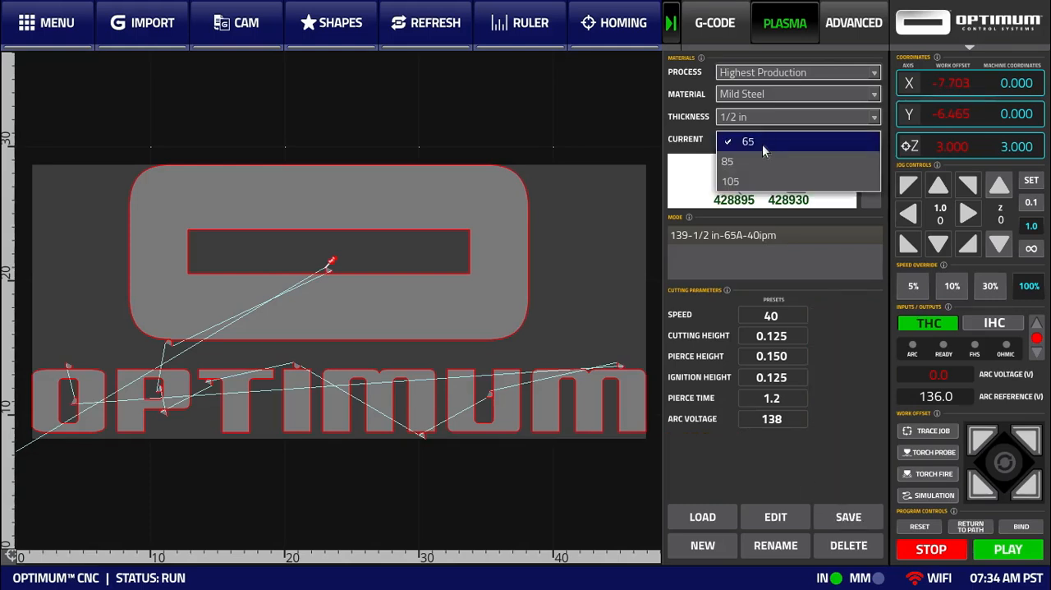
pyautogui.click(762, 160)
pyautogui.click(758, 97)
pyautogui.click(757, 116)
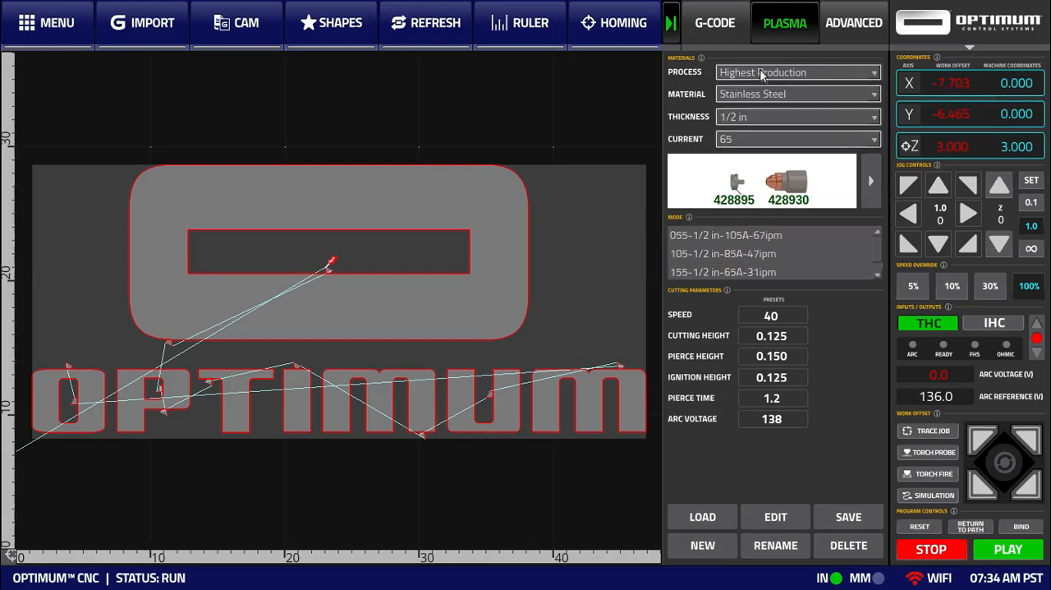
pyautogui.click(756, 72)
pyautogui.click(734, 33)
# Set the cutchart filters back to Highest Production, Mild Steel, 1/2 in thickness and a current of 65
pyautogui.click(754, 73)
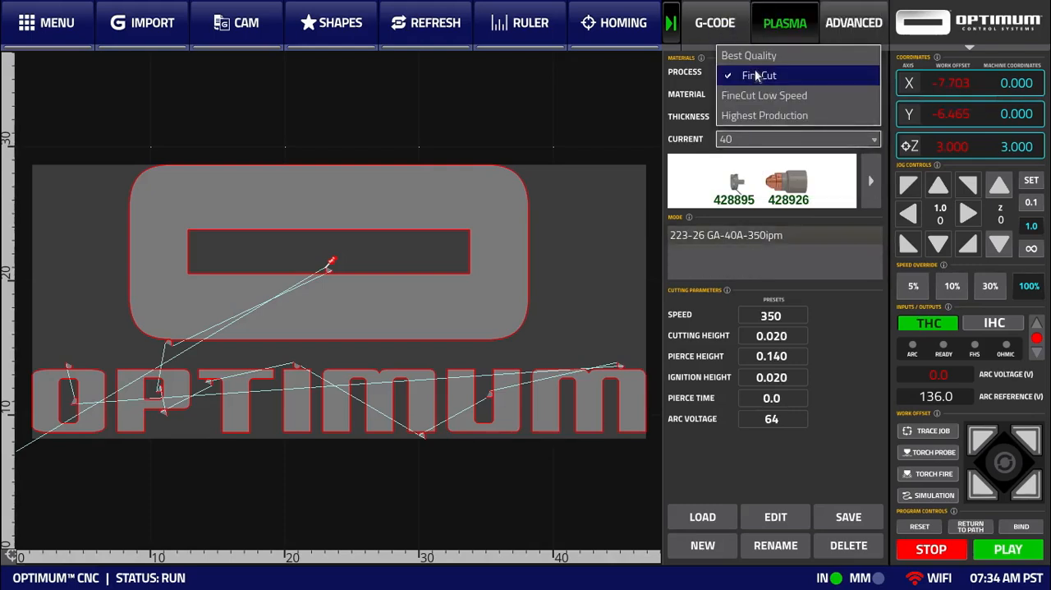
pyautogui.click(756, 118)
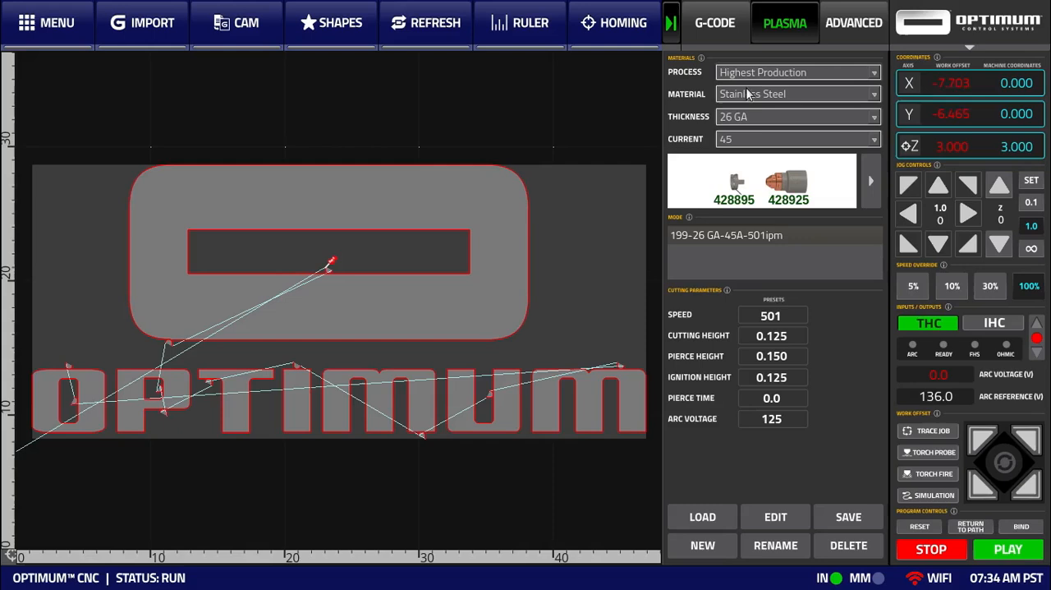
pyautogui.click(749, 96)
pyautogui.click(751, 75)
pyautogui.click(756, 119)
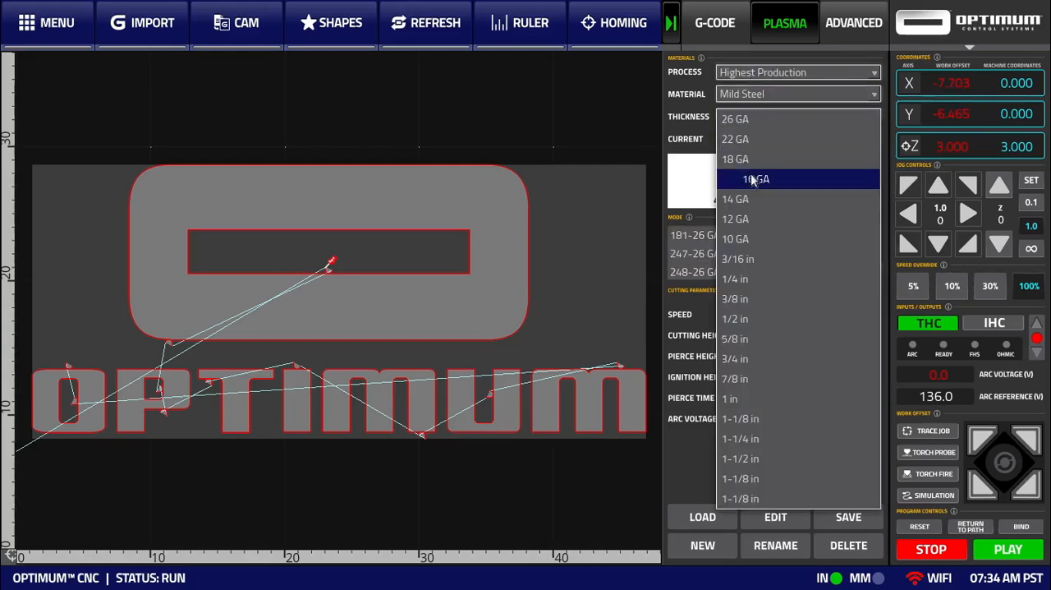
pyautogui.click(751, 322)
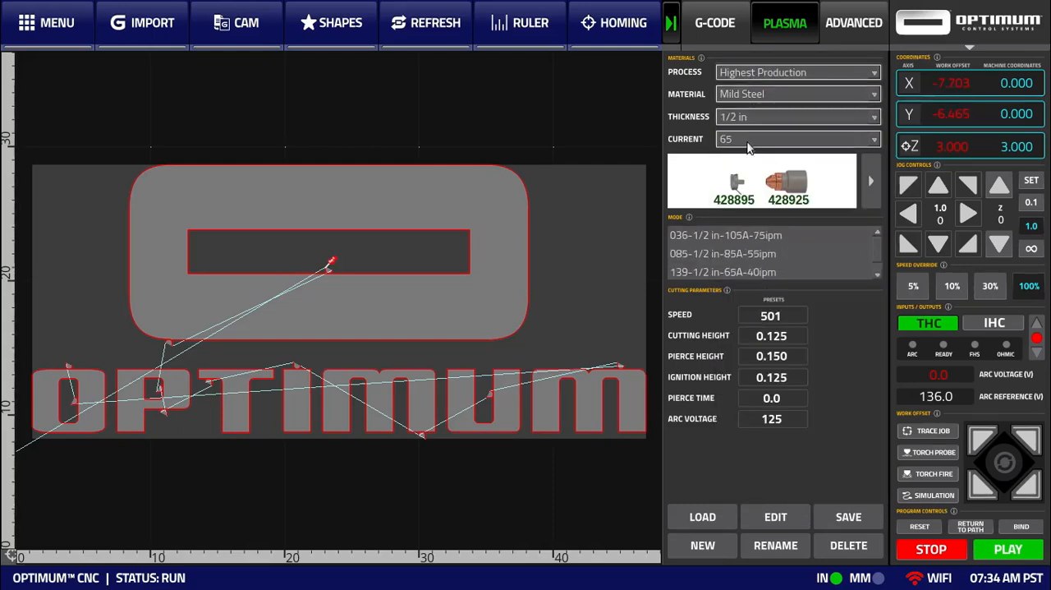
pyautogui.click(747, 142)
pyautogui.click(748, 159)
pyautogui.click(746, 139)
pyautogui.click(745, 123)
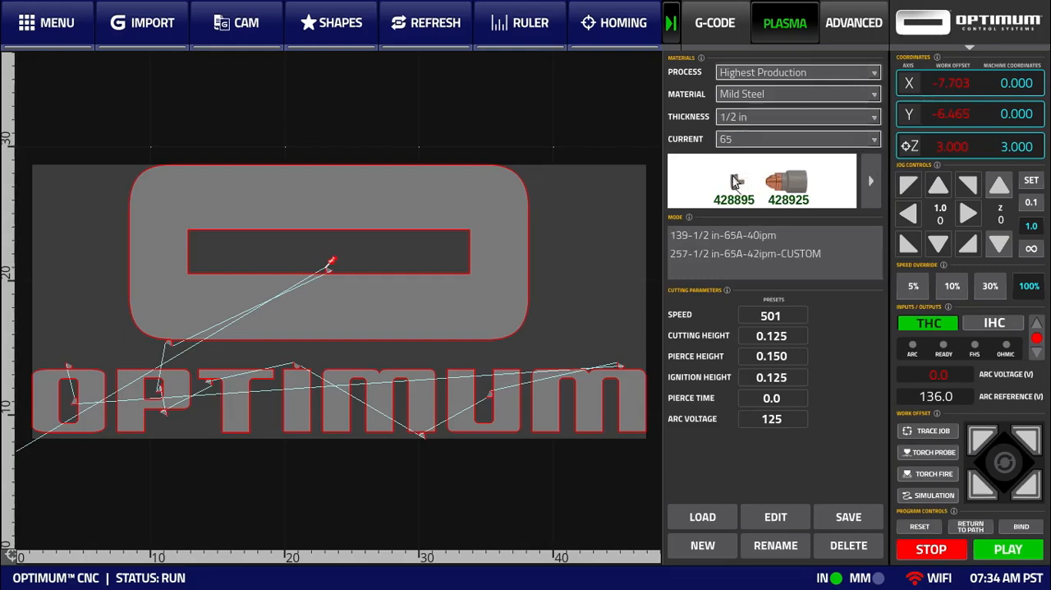
# Compare the stock and custom 65 A modes, and load the data of the stock 139-1/2 in-65A-40ipm mode
pyautogui.click(716, 235)
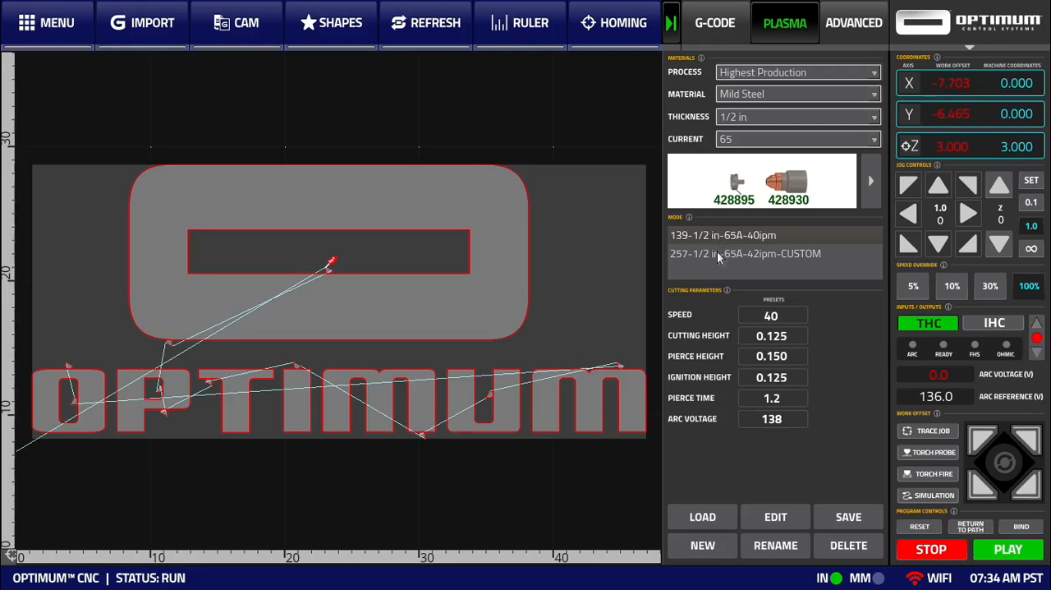
pyautogui.click(717, 253)
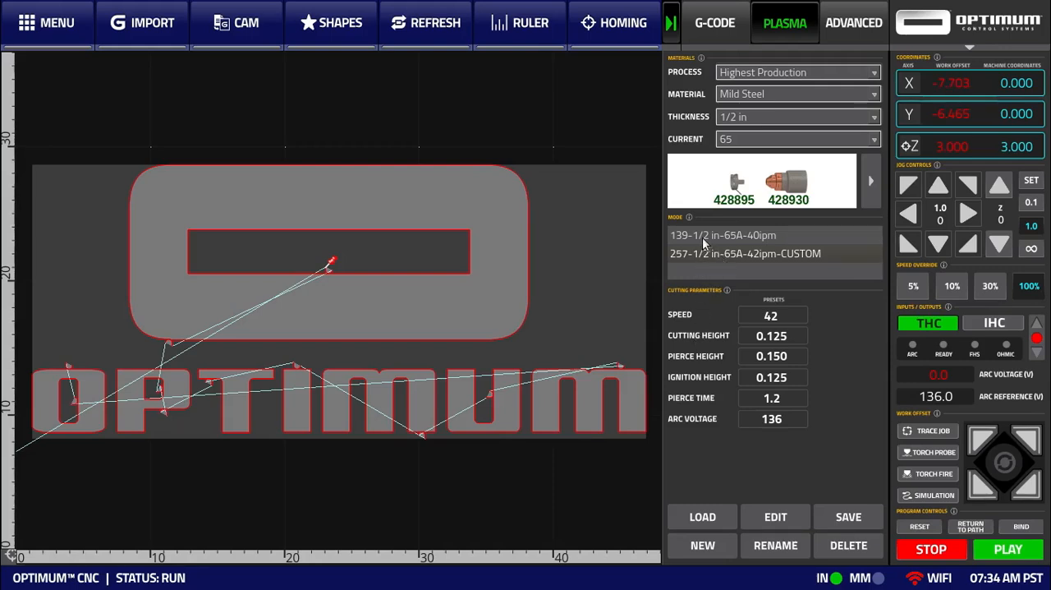
pyautogui.click(705, 237)
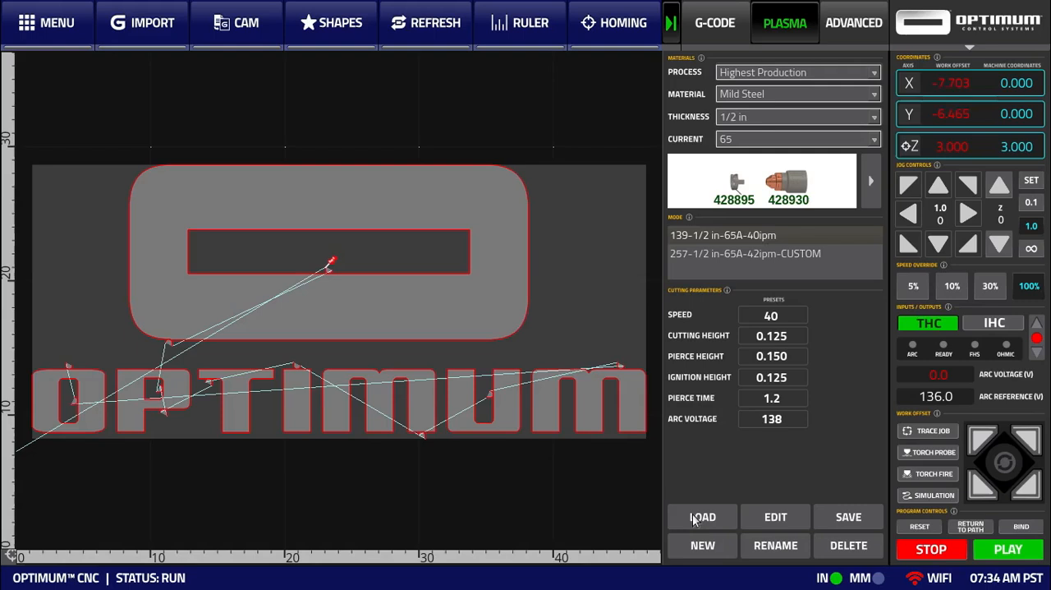
pyautogui.click(694, 517)
pyautogui.click(726, 289)
# Load the cutchart data of the 257-1/2 in-65A-42ipm-CUSTOM mode
pyautogui.click(726, 255)
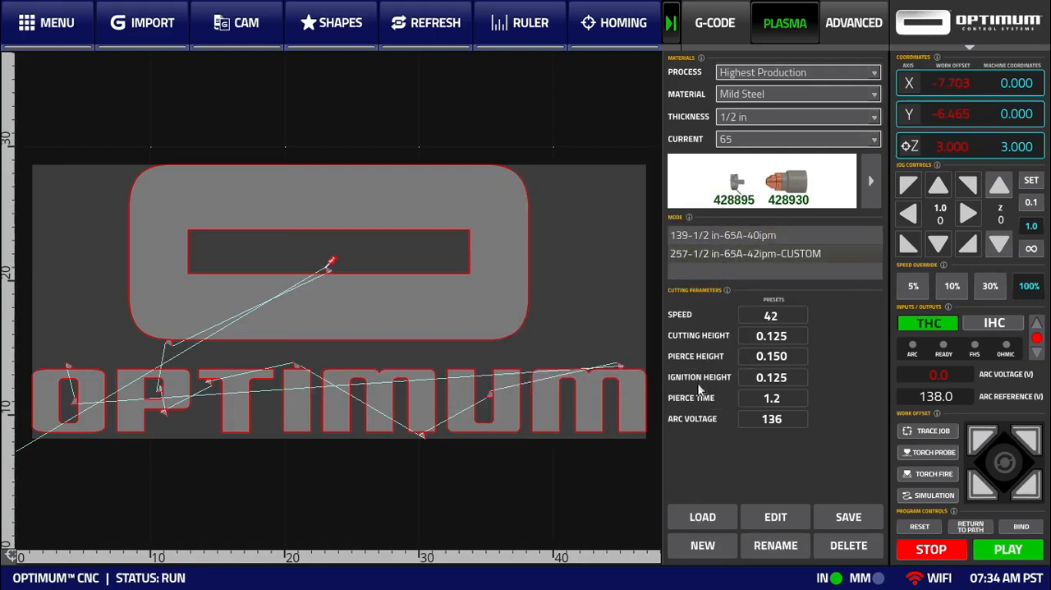
pyautogui.click(694, 515)
pyautogui.click(716, 306)
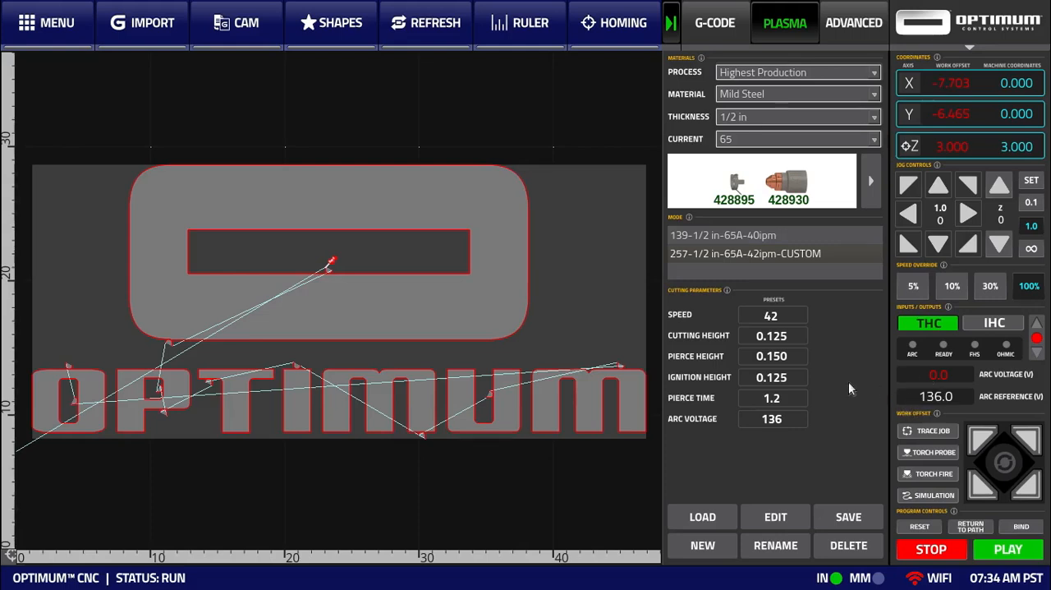